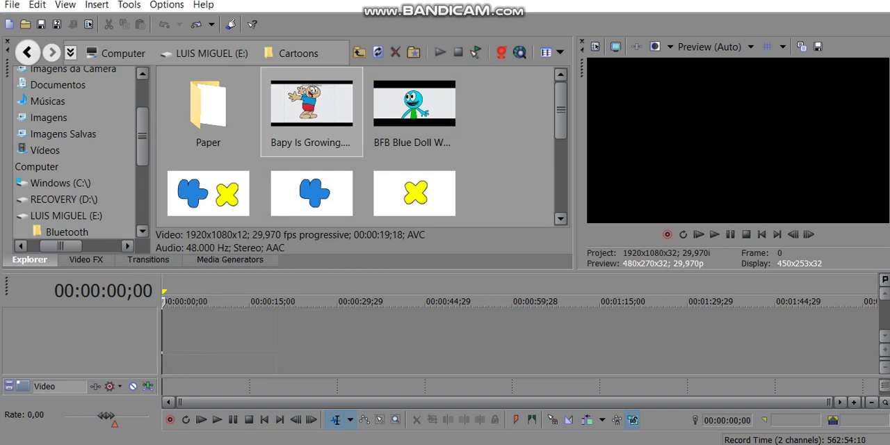
Place the Bapy Is Growing clip on the timeline, preview it briefly, and rewind to the start.
{"action": "left_click_drag", "start_coordinate": [312, 104], "coordinate": [167, 327]}
{"action": "left_click", "coordinate": [698, 235]}
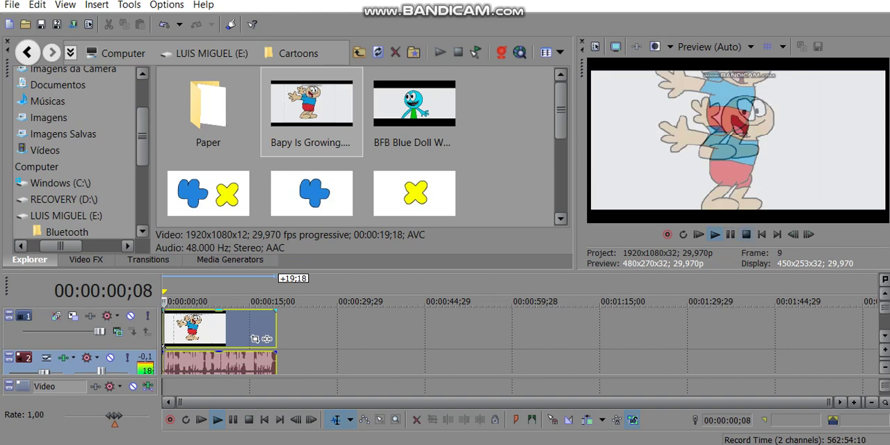
{"action": "left_click", "coordinate": [730, 235]}
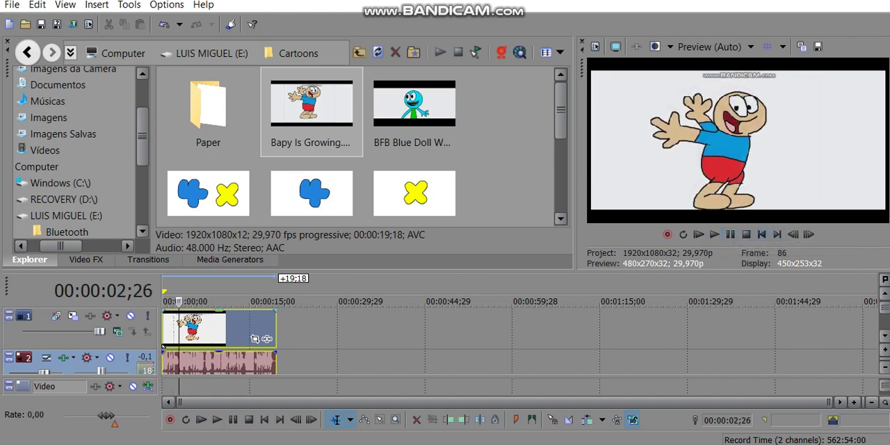
{"action": "left_click", "coordinate": [762, 235]}
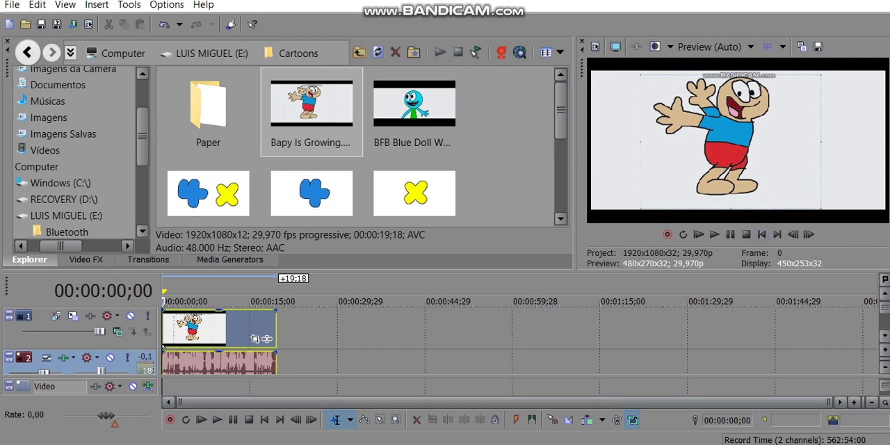
Drag the default Spherize preset onto the cartoon clip and close its settings.
{"action": "left_click", "coordinate": [86, 260]}
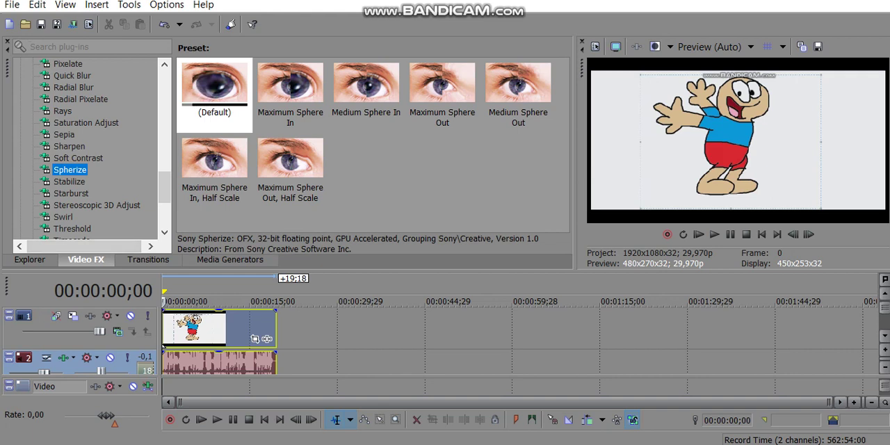
{"action": "left_click_drag", "start_coordinate": [214, 83], "coordinate": [194, 327]}
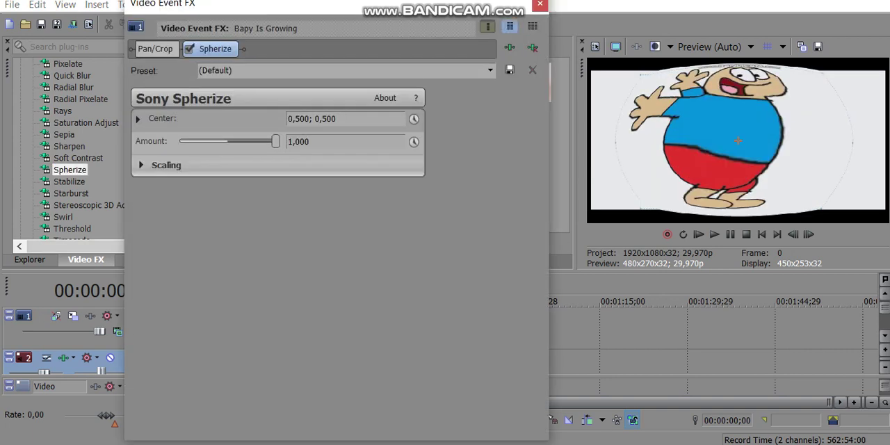
{"action": "left_click", "coordinate": [540, 5]}
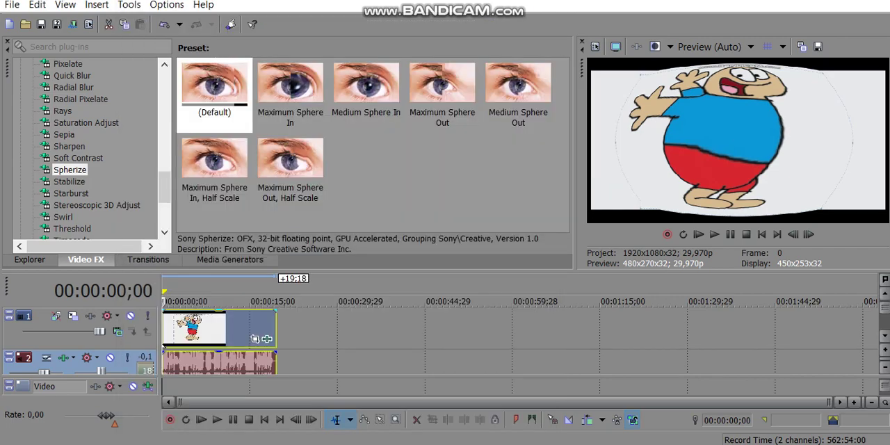
Play the Fat Major tutorial, seeking back and forth, and pause near 0:25.
{"action": "key", "text": "alt+Tab"}
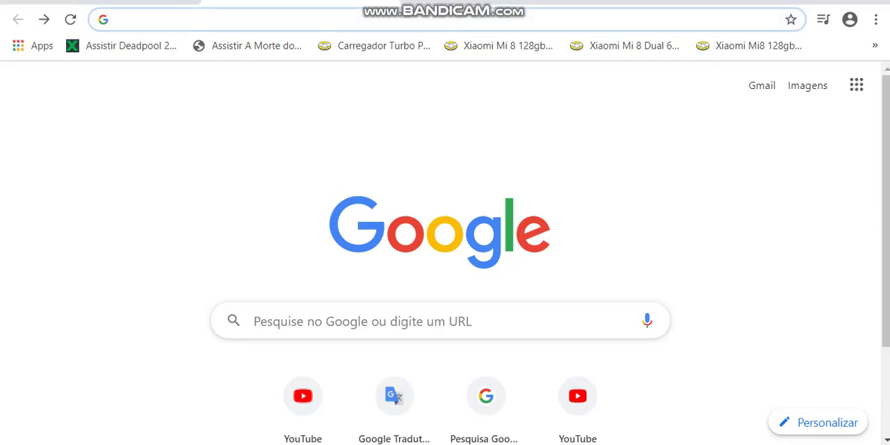
{"action": "key", "text": "ctrl+Tab"}
{"action": "key", "text": "space"}
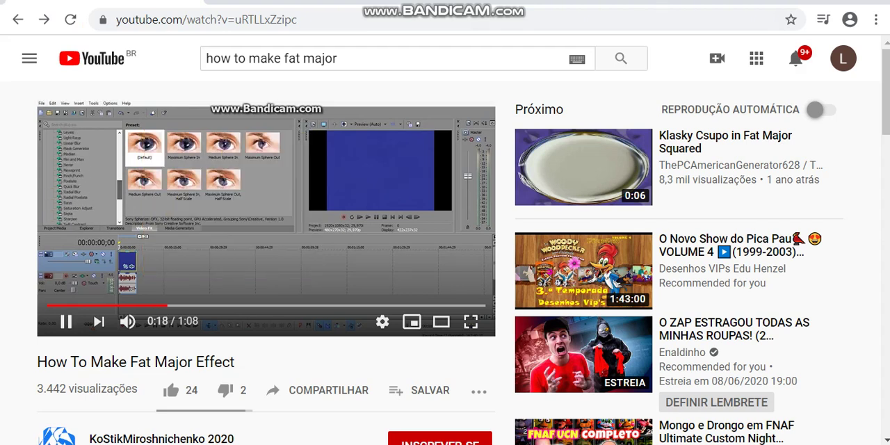
{"action": "key", "text": "Right"}
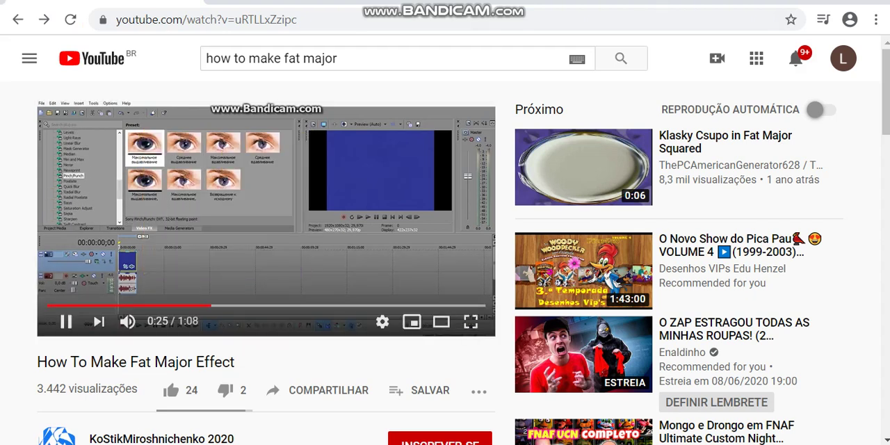
{"action": "key", "text": "Left"}
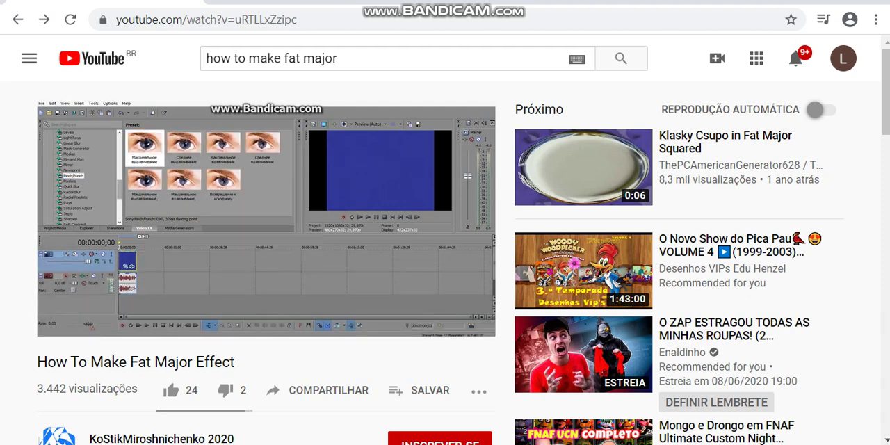
{"action": "key", "text": "Right"}
{"action": "key", "text": "Left"}
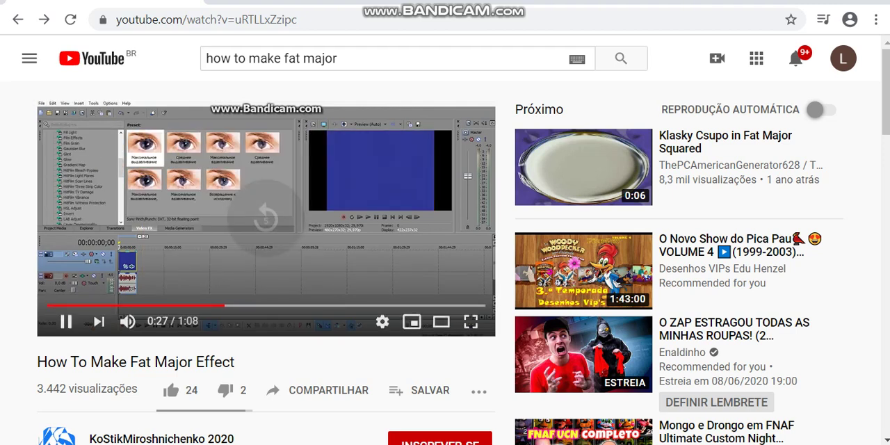
{"action": "key", "text": "Left"}
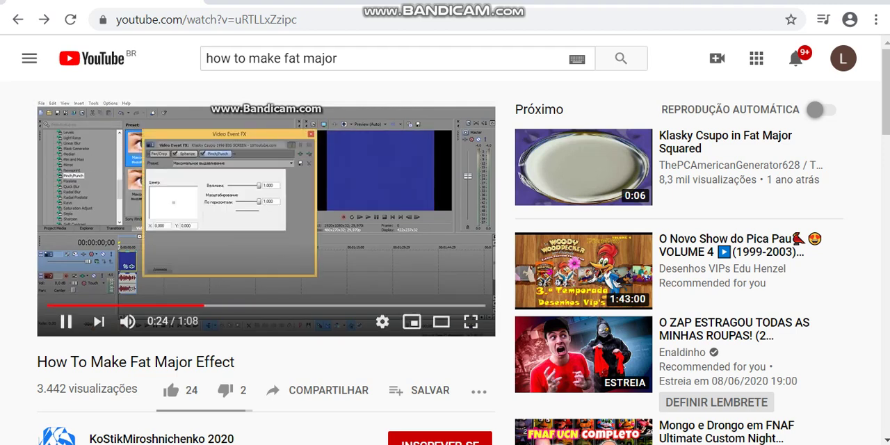
{"action": "key", "text": "Left"}
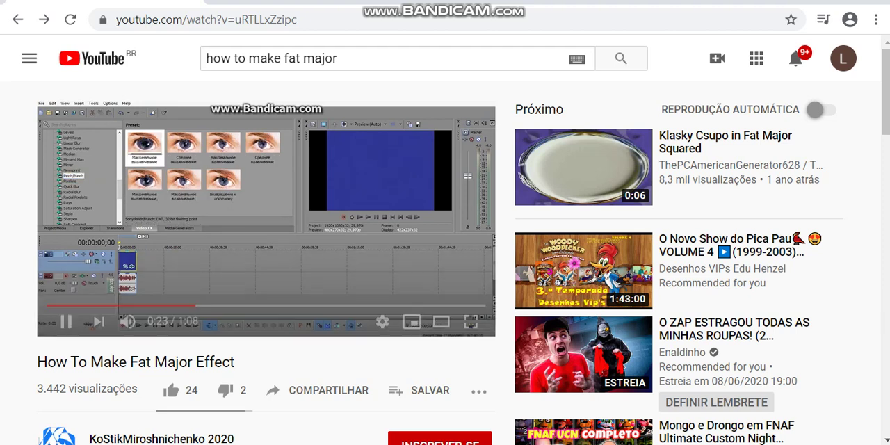
{"action": "key", "text": "space"}
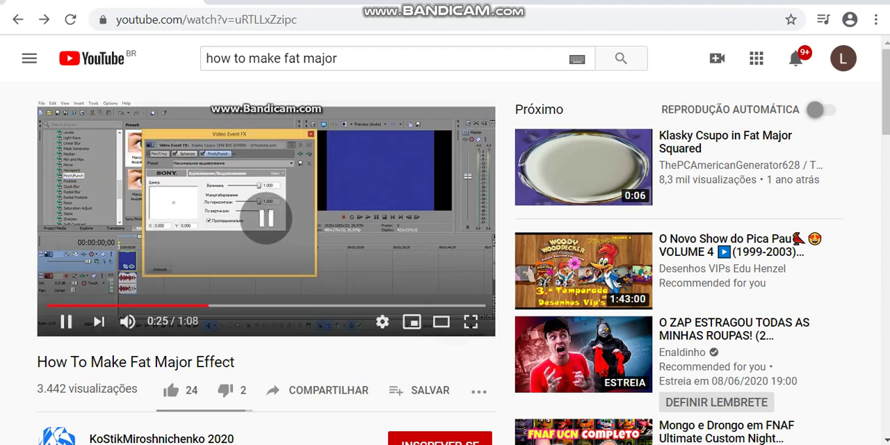
Drag the Pinch/Punch Maximum Punch preset onto the cartoon clip and close its settings.
{"action": "key", "text": "alt+Tab"}
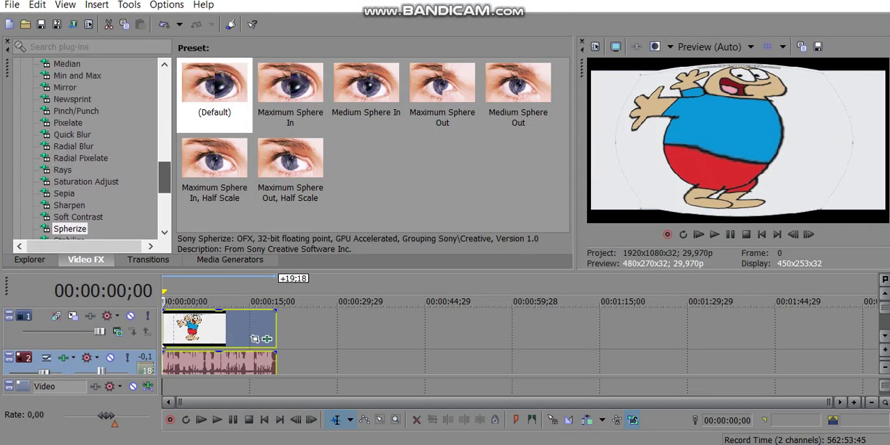
{"action": "scroll", "coordinate": [90, 153], "scroll_direction": "up", "scroll_amount": 2}
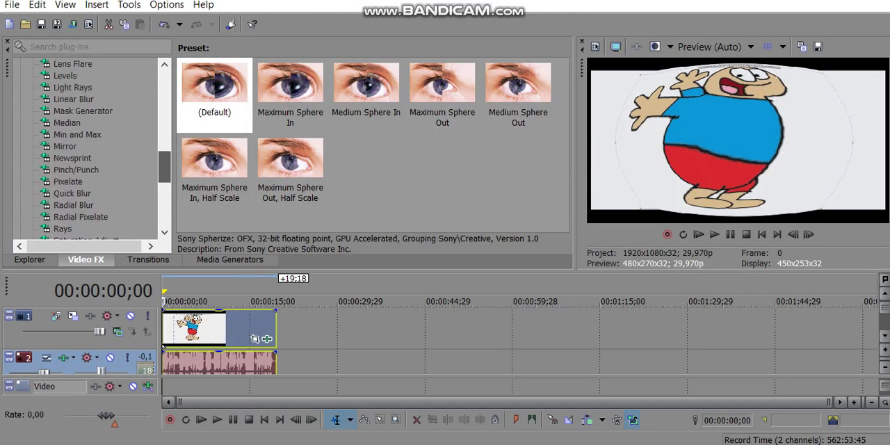
{"action": "left_click", "coordinate": [77, 170]}
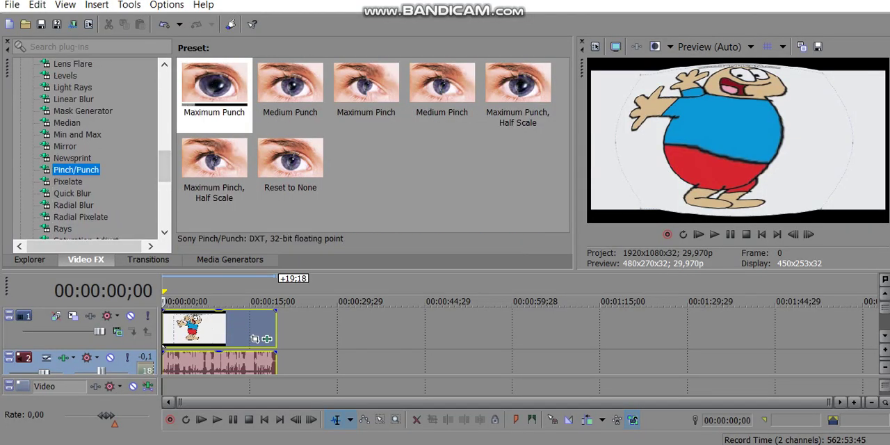
{"action": "left_click", "coordinate": [215, 87]}
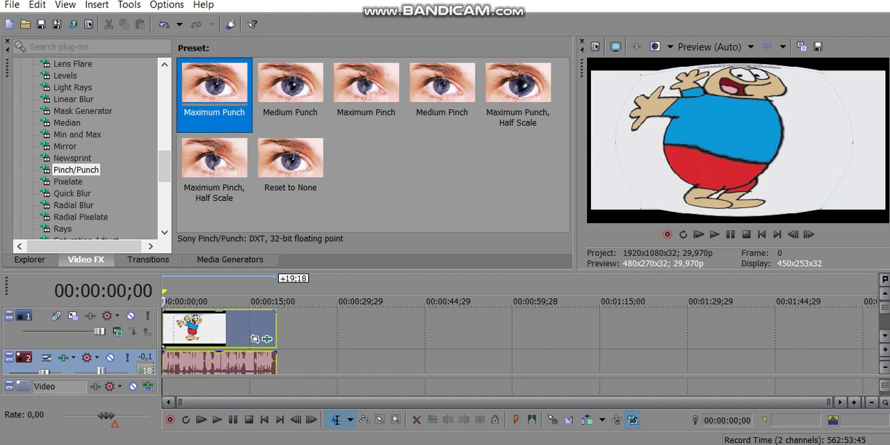
{"action": "left_click_drag", "start_coordinate": [214, 87], "coordinate": [266, 339]}
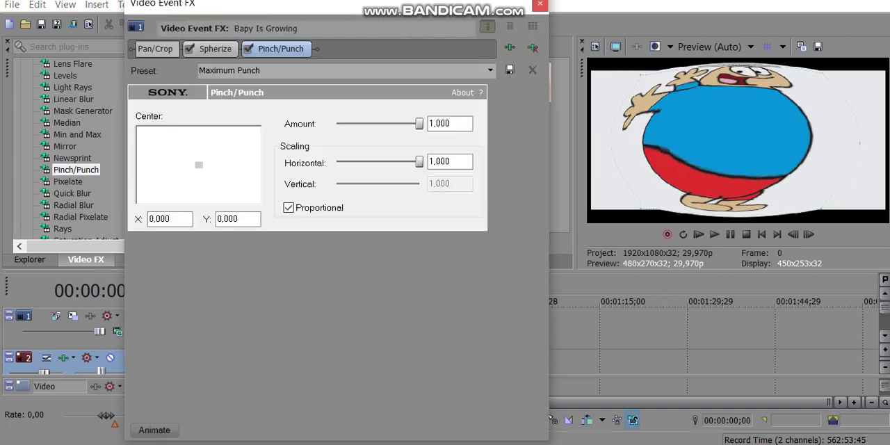
{"action": "left_click", "coordinate": [540, 6]}
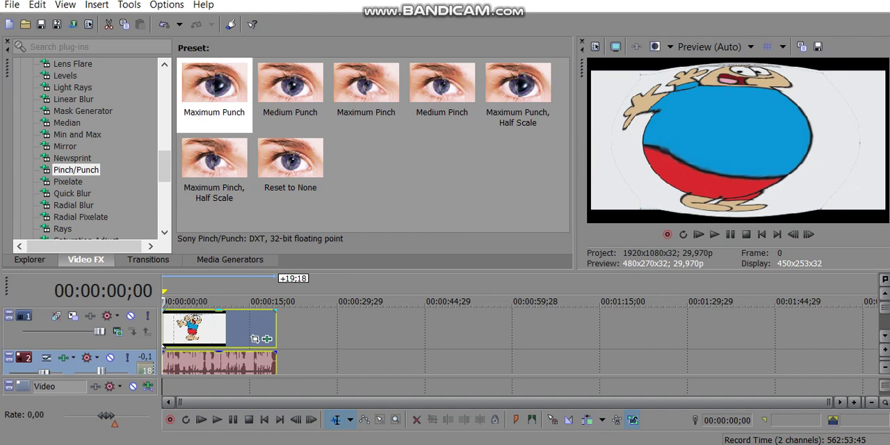
{"action": "left_click_drag", "start_coordinate": [164, 167], "coordinate": [164, 87]}
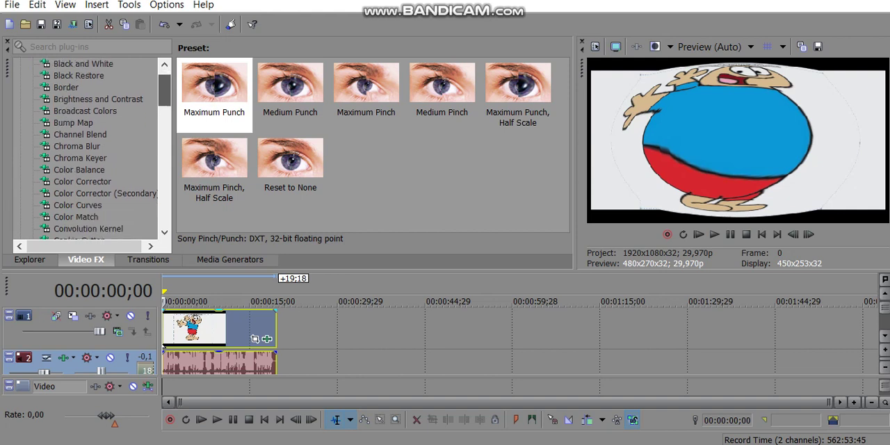
{"action": "mouse_move", "coordinate": [164, 87]}
{"action": "left_mouse_down"}
{"action": "mouse_move", "coordinate": [164, 208]}
{"action": "mouse_move", "coordinate": [164, 157]}
{"action": "left_mouse_up"}
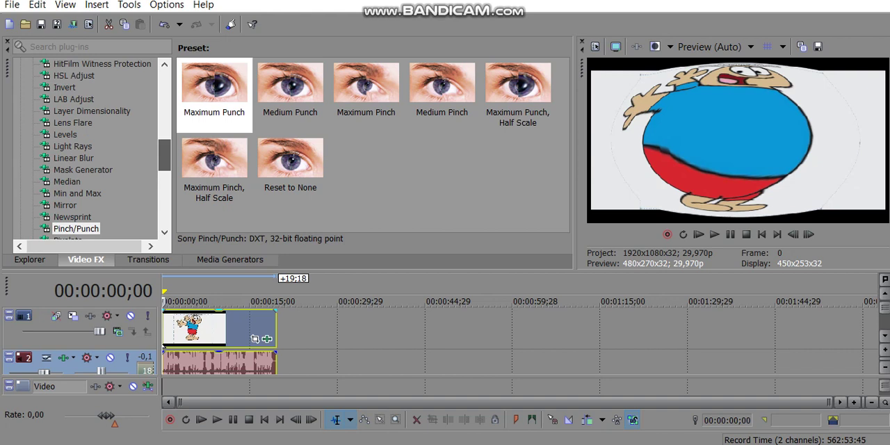
Browse the Video FX list, then drag Channel Blend's RGB to BGR preset onto the clip.
{"action": "key", "text": "Up"}
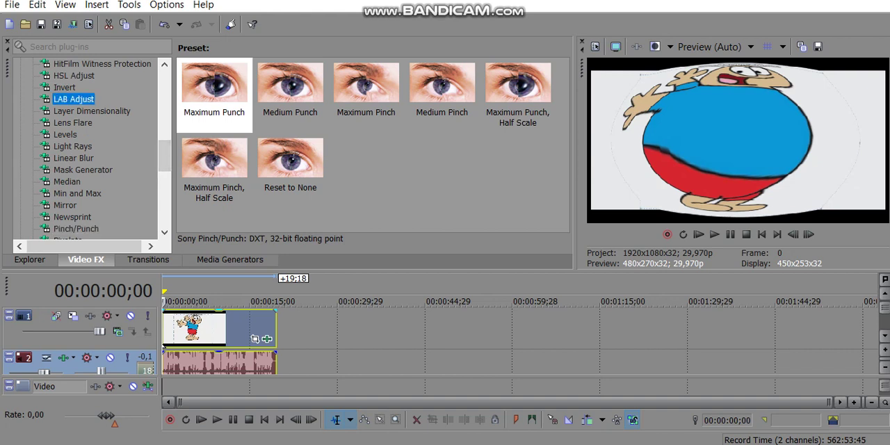
{"action": "key", "text": "Up"}
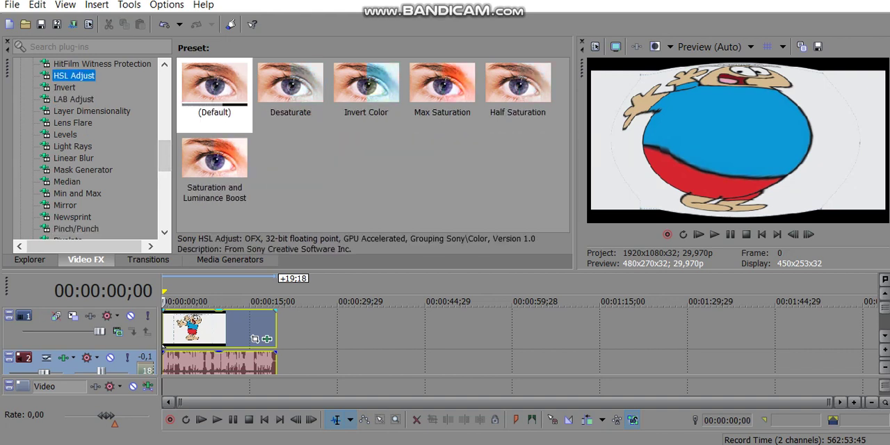
{"action": "left_click_drag", "start_coordinate": [164, 156], "coordinate": [164, 118]}
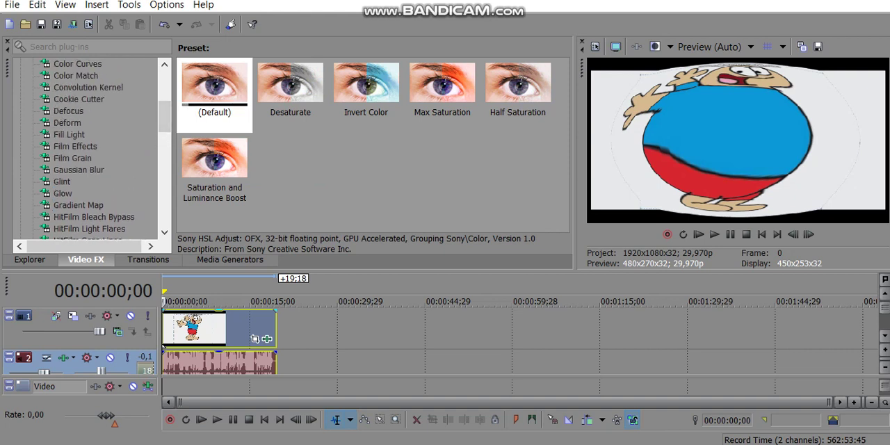
{"action": "left_click", "coordinate": [78, 205]}
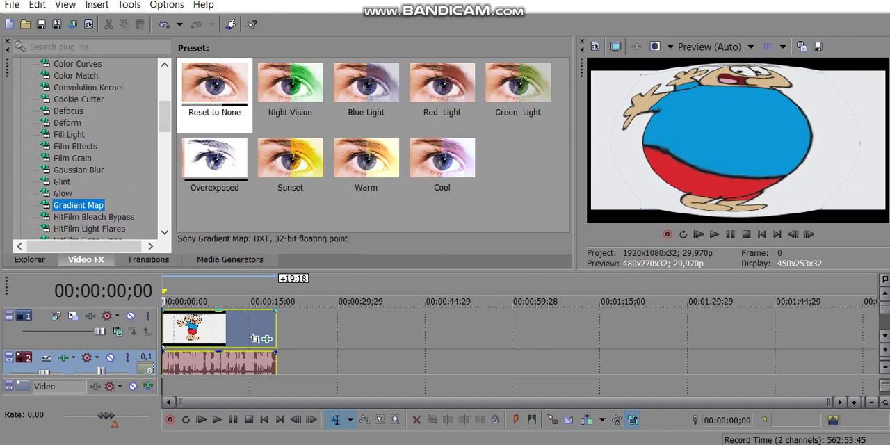
{"action": "left_click_drag", "start_coordinate": [164, 117], "coordinate": [164, 96]}
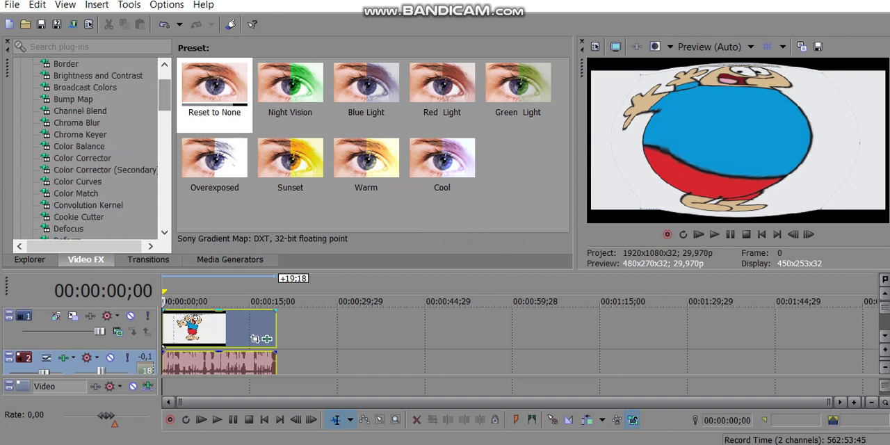
{"action": "left_click", "coordinate": [80, 111]}
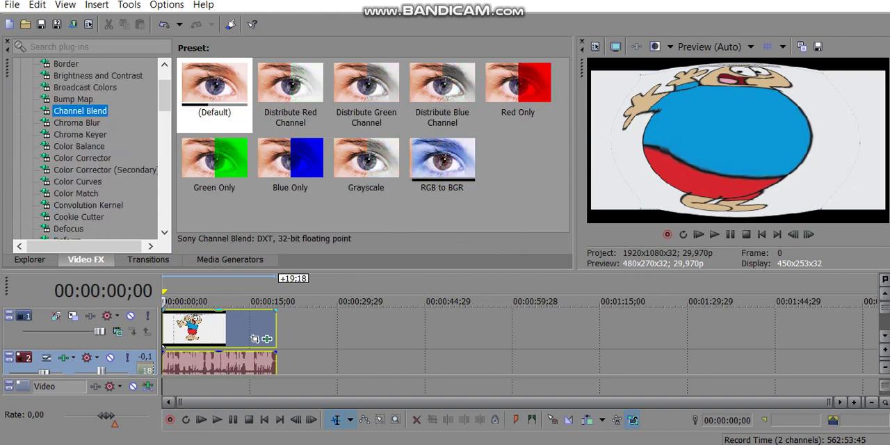
{"action": "left_click", "coordinate": [443, 164]}
{"action": "left_click_drag", "start_coordinate": [442, 163], "coordinate": [194, 326]}
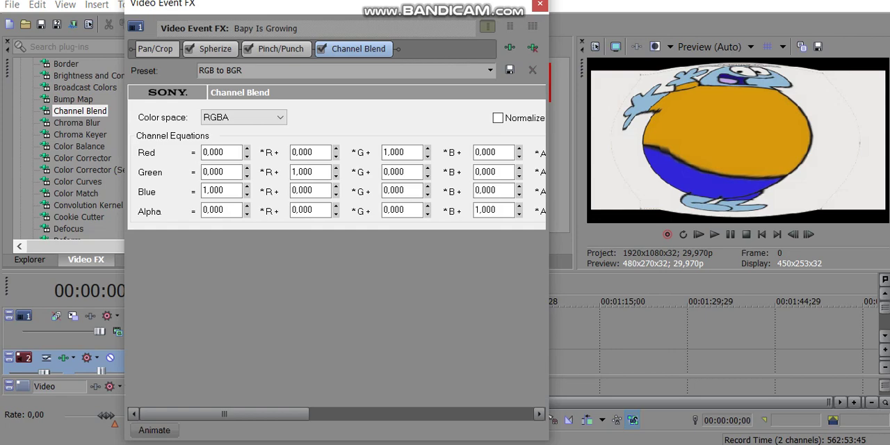
Play the tutorial on to about 0:37 with arrow-key seeks, then return to Vegas.
{"action": "key", "text": "alt+Tab"}
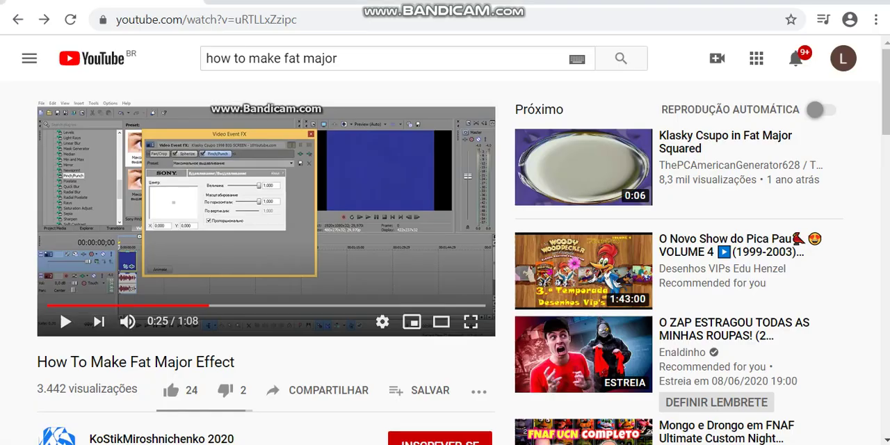
{"action": "key", "text": "space"}
{"action": "key", "text": "Right"}
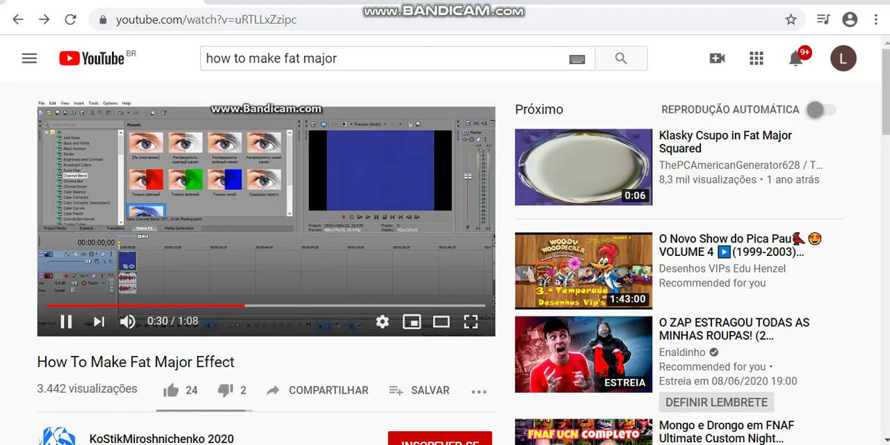
{"action": "key", "text": "Right"}
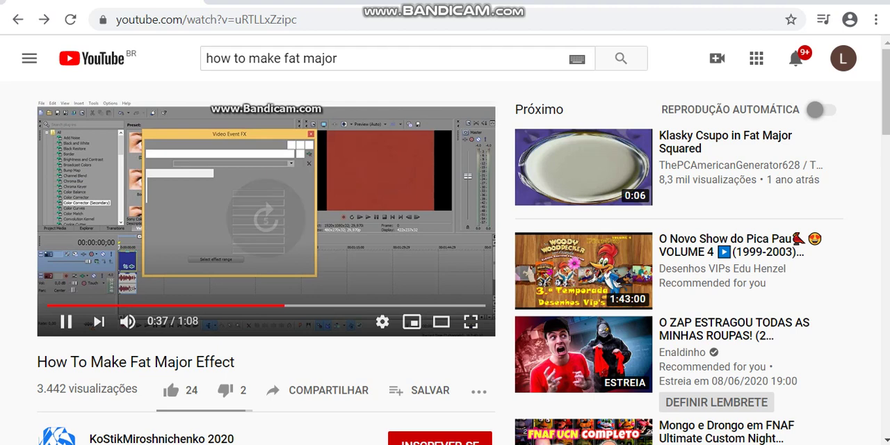
{"action": "key", "text": "Left"}
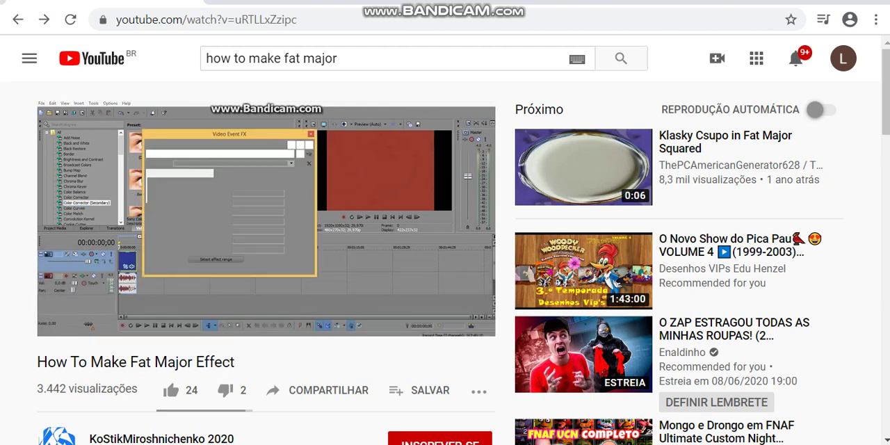
{"action": "key", "text": "space"}
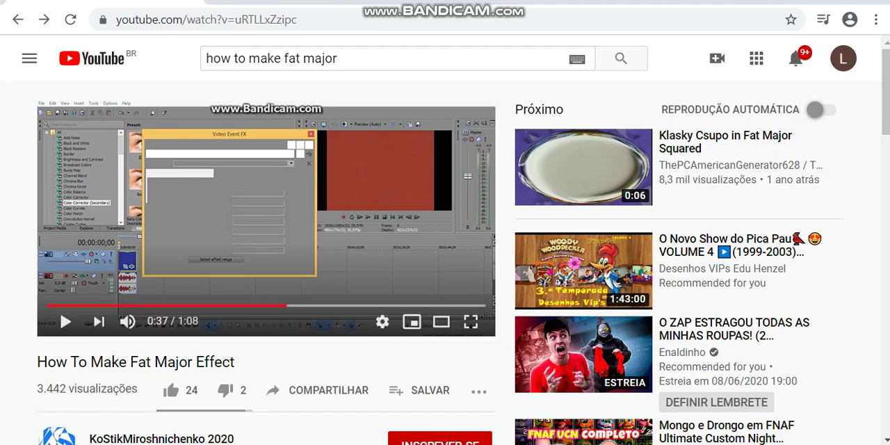
{"action": "key", "text": "alt+Tab"}
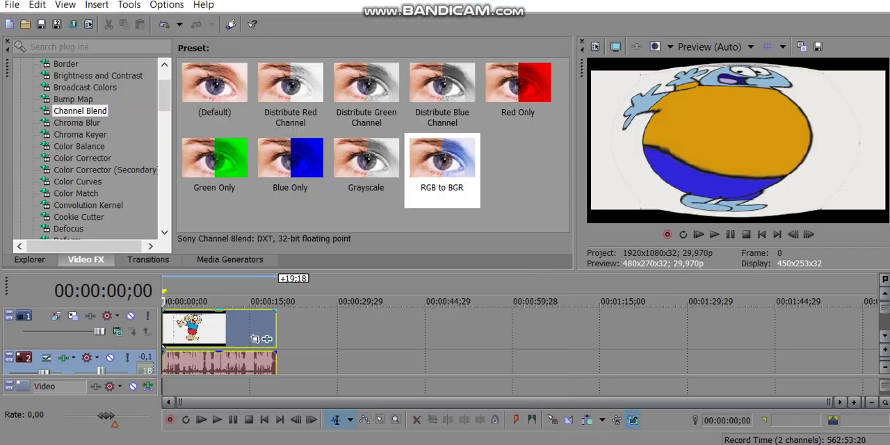
Apply Color Corrector (Secondary)'s Invert Color preset to the cartoon clip.
{"action": "left_click", "coordinate": [82, 158]}
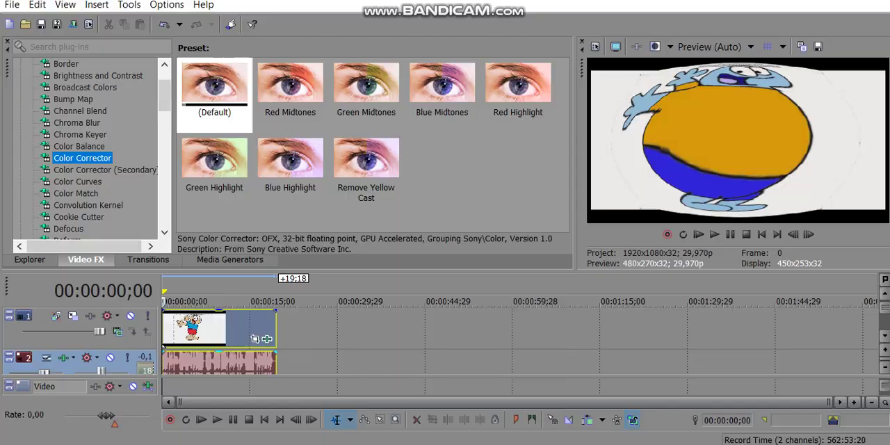
{"action": "key", "text": "alt+Tab"}
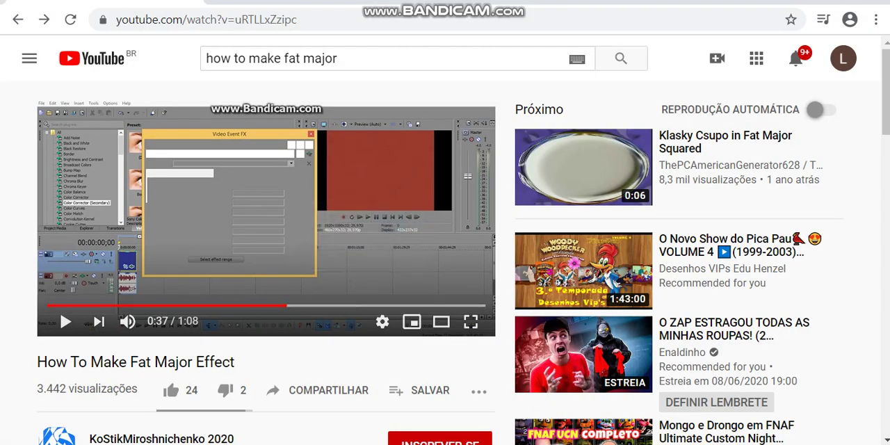
{"action": "key", "text": "alt+Tab"}
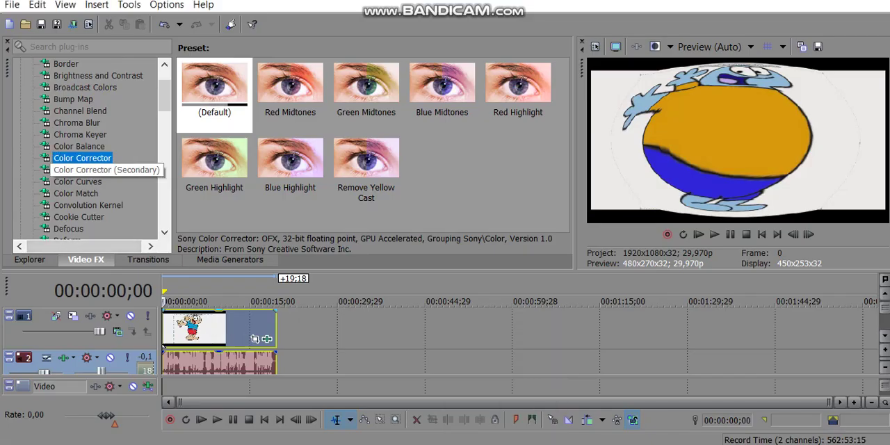
{"action": "double_click", "coordinate": [290, 90]}
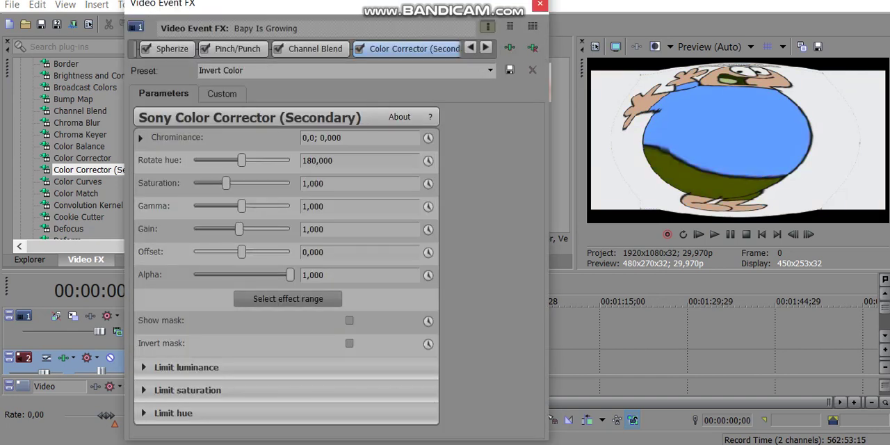
{"action": "left_click", "coordinate": [539, 5]}
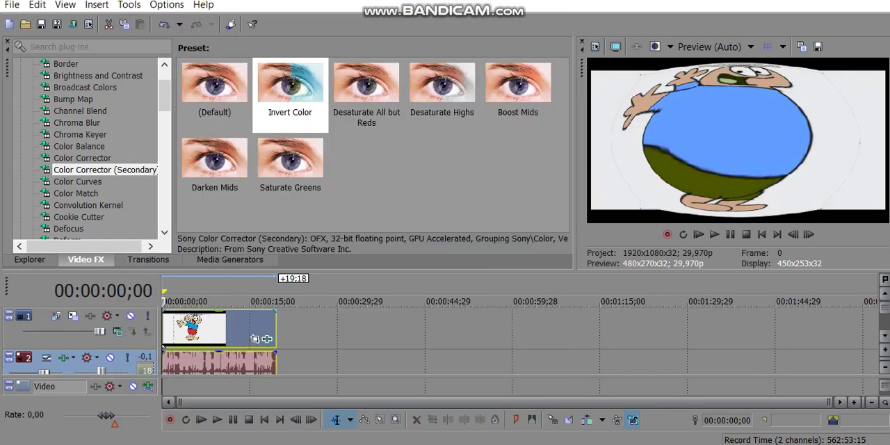
{"action": "left_click_drag", "start_coordinate": [290, 90], "coordinate": [267, 339]}
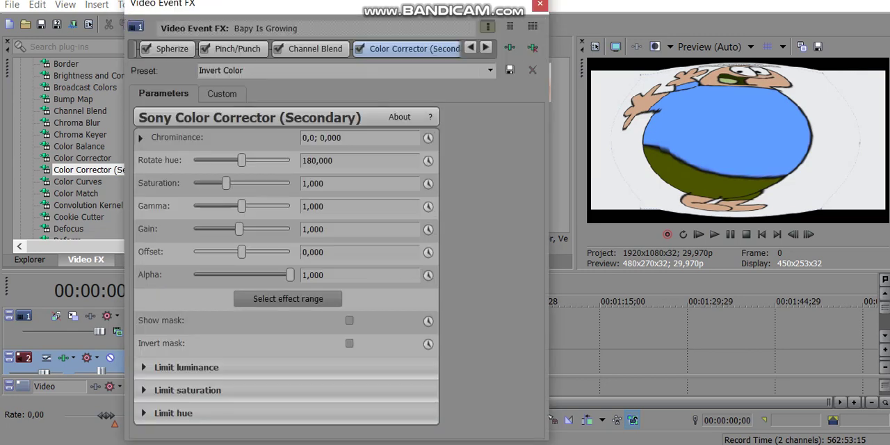
{"action": "left_click", "coordinate": [539, 5]}
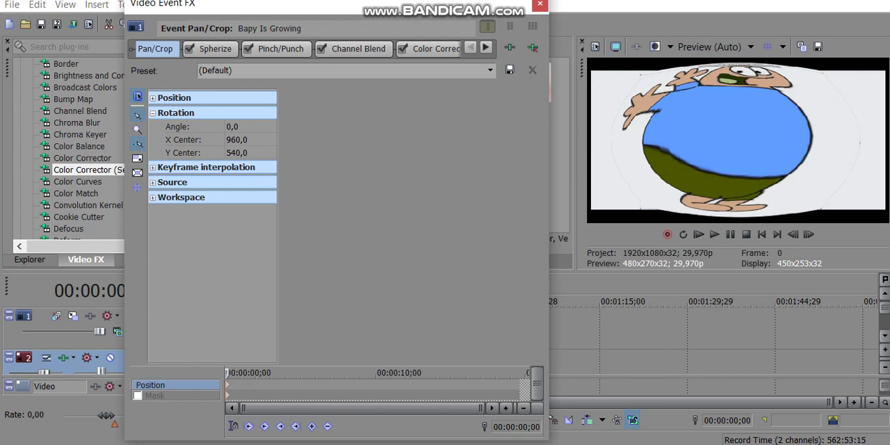
Flip the cartoon frame horizontally in Event Pan/Crop and close the dialog.
{"action": "right_click", "coordinate": [417, 276]}
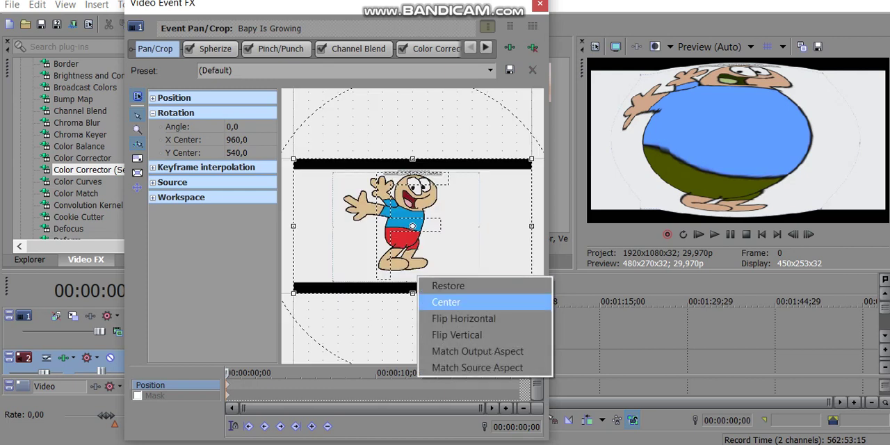
{"action": "left_click", "coordinate": [466, 318]}
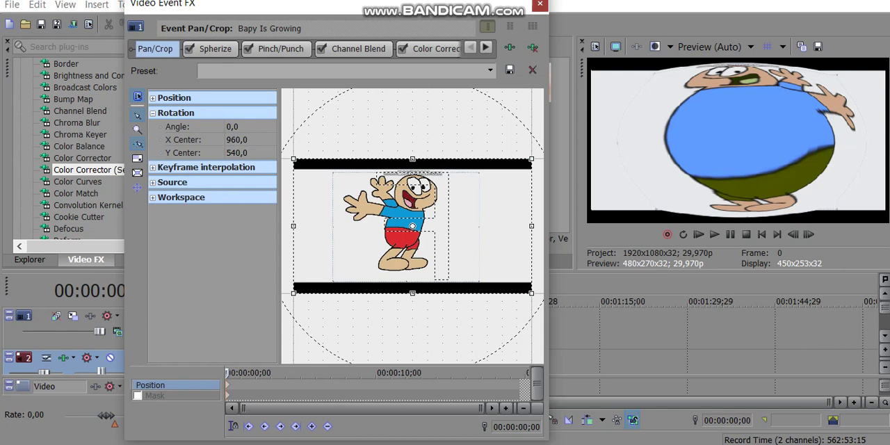
{"action": "left_click", "coordinate": [539, 5]}
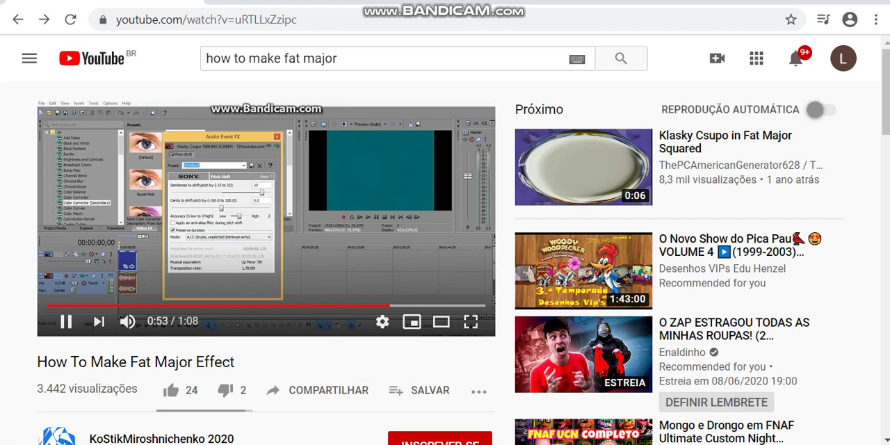
Play the Fat Major tutorial on to about 0:55, pausing along the way.
{"action": "key", "text": "space"}
{"action": "key", "text": "space"}
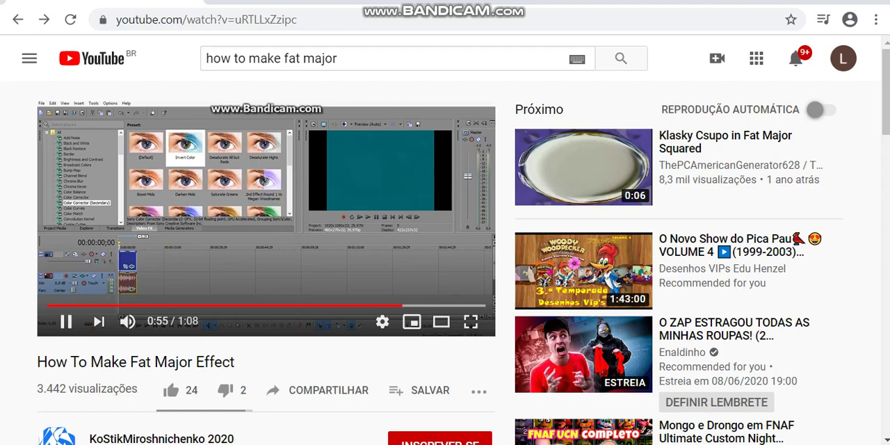
{"action": "key", "text": "space"}
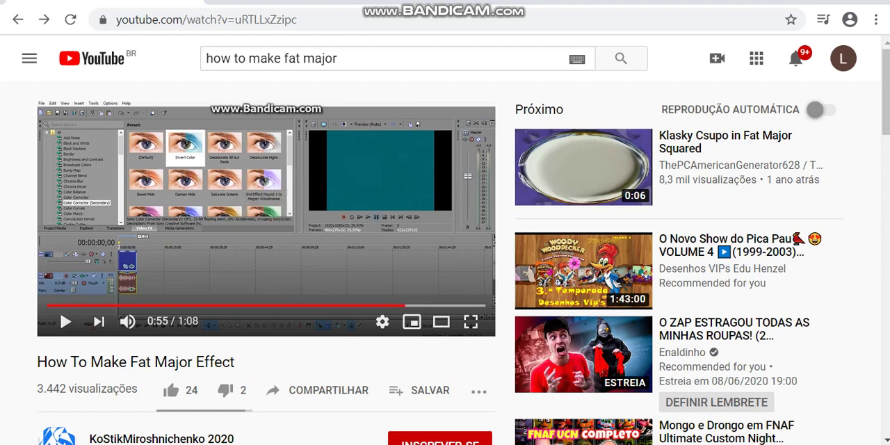
Extend the video event to match its audio length, +19;18.
{"action": "key", "text": "alt+Tab"}
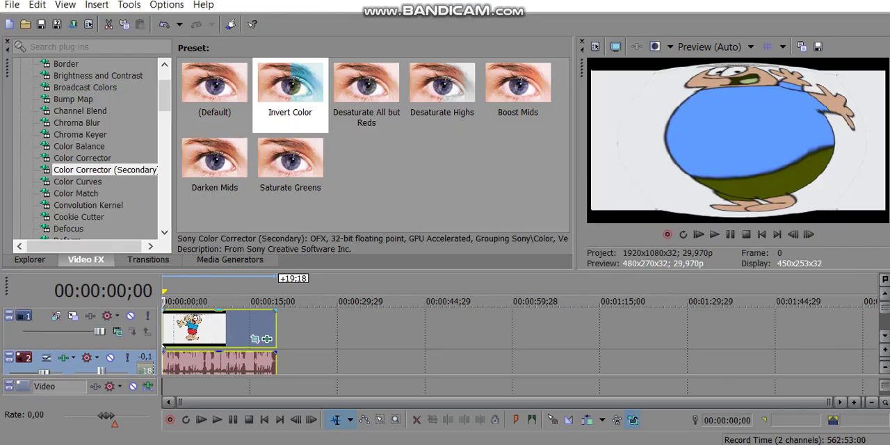
{"action": "right_click", "coordinate": [266, 339]}
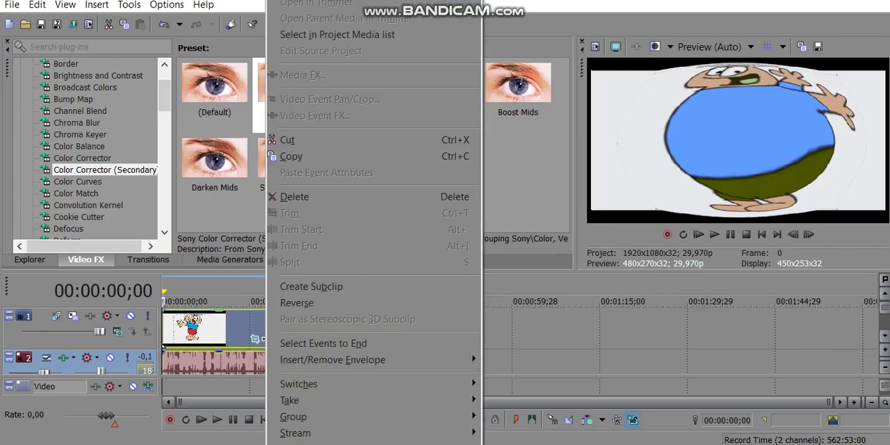
{"action": "right_click", "coordinate": [216, 333]}
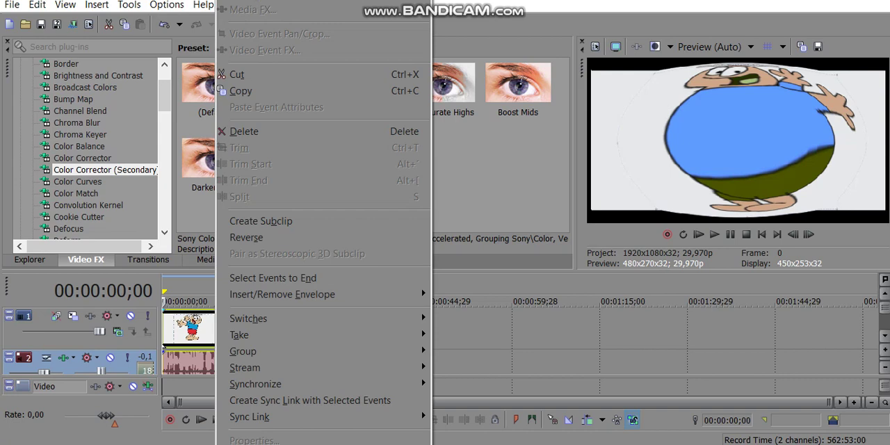
{"action": "right_click", "coordinate": [190, 327]}
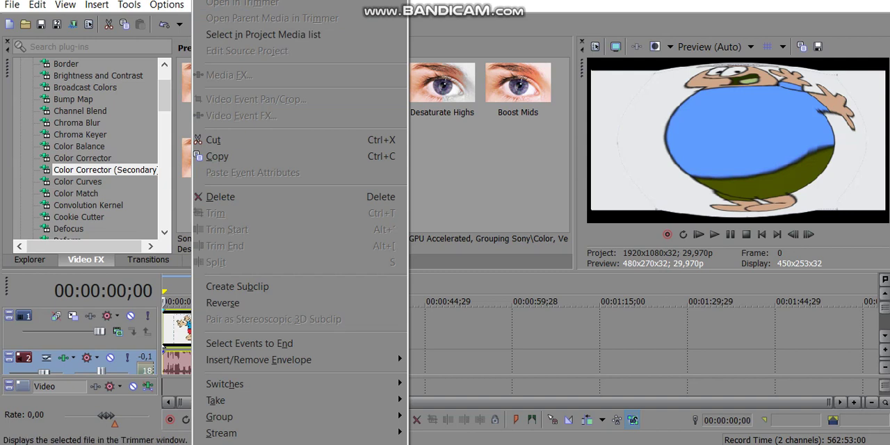
{"action": "left_click", "coordinate": [267, 339]}
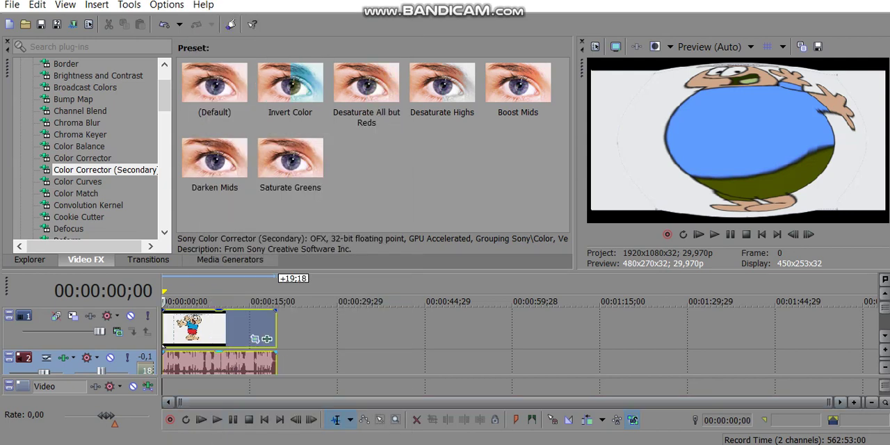
Glance at the tutorial at 0:53, then minimize all track heights.
{"action": "key", "text": "alt+Tab"}
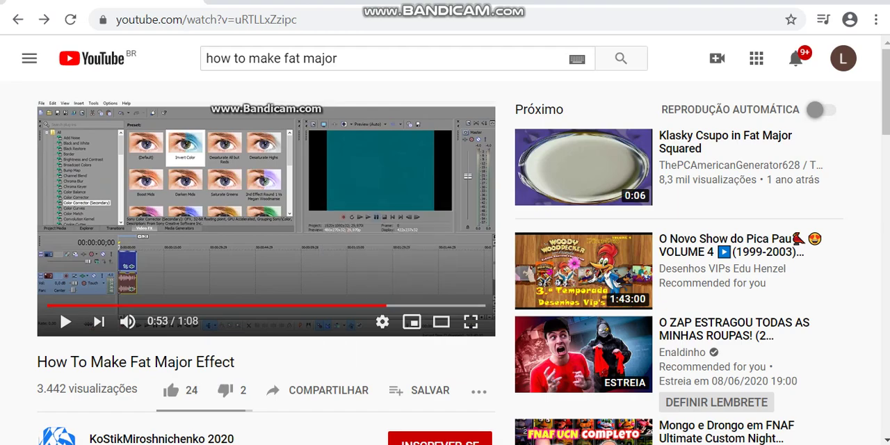
{"action": "key", "text": "alt+Tab"}
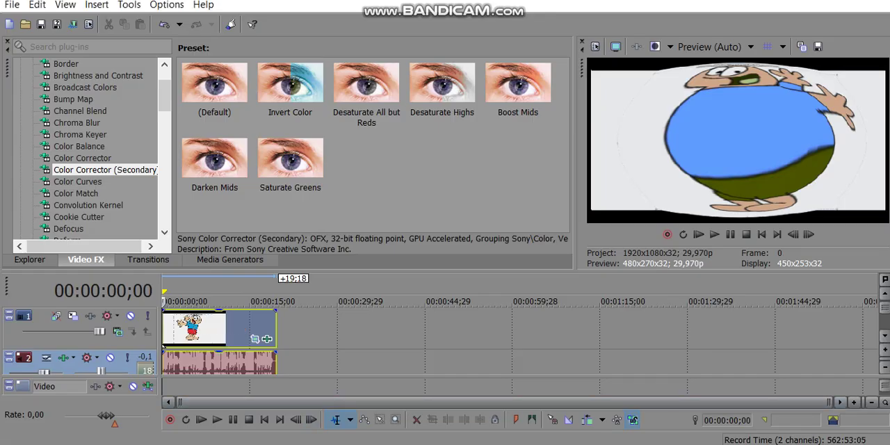
{"action": "key", "text": "grave"}
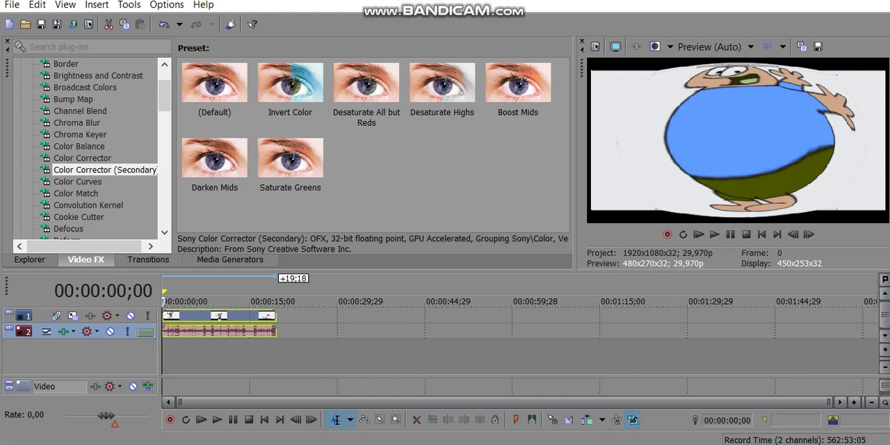
Open and dismiss the context menus of the video and audio events.
{"action": "right_click", "coordinate": [246, 317]}
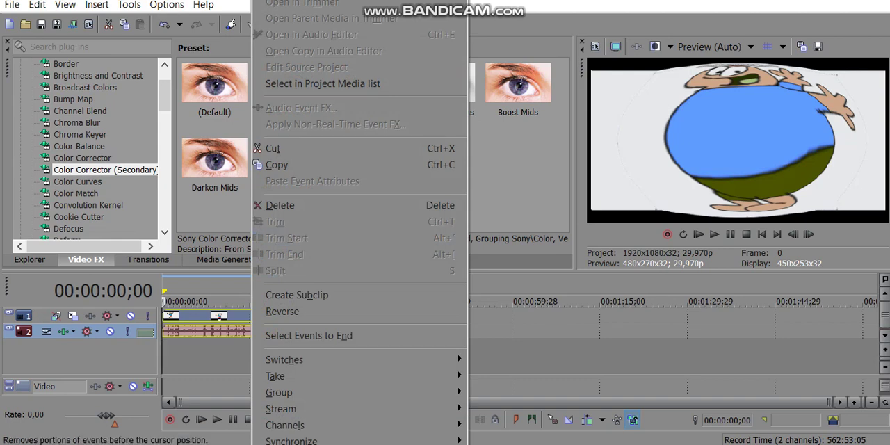
{"action": "key", "text": "Escape"}
{"action": "right_click", "coordinate": [171, 327]}
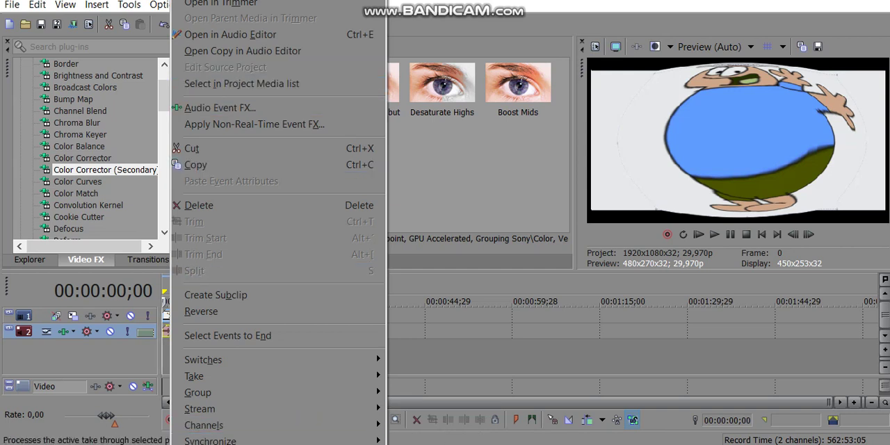
{"action": "key", "text": "Escape"}
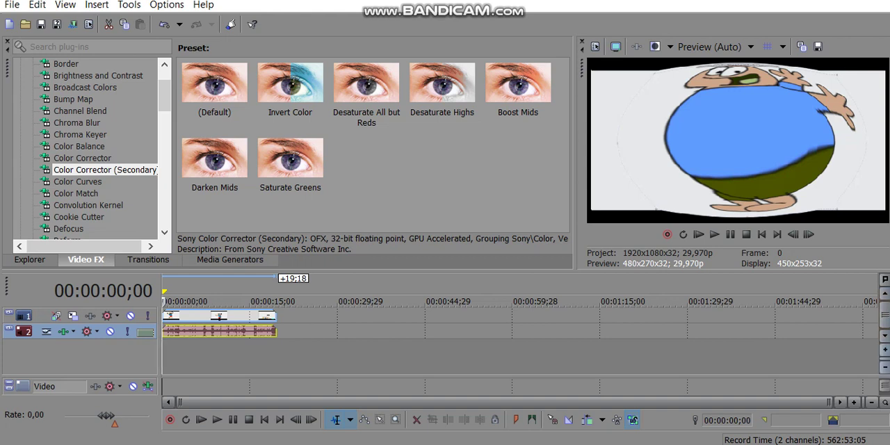
Enlarge the track heights three steps and open the audio Event FX Plug-In Chooser.
{"action": "left_click", "coordinate": [884, 367]}
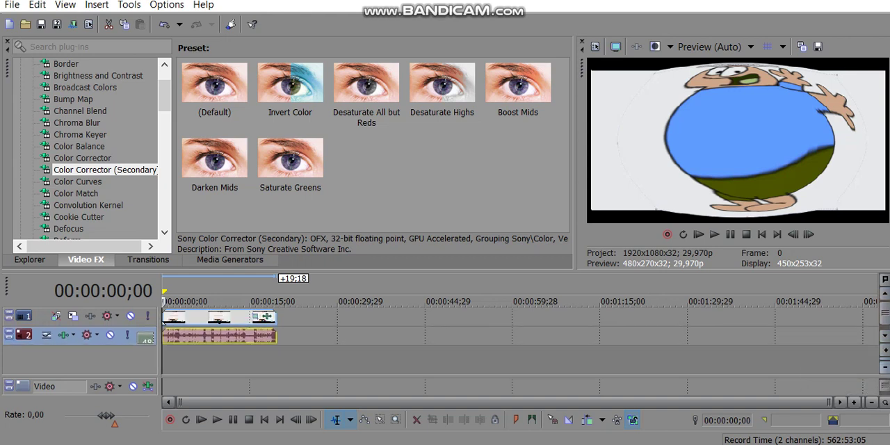
{"action": "left_click", "coordinate": [885, 367]}
{"action": "left_click", "coordinate": [884, 367]}
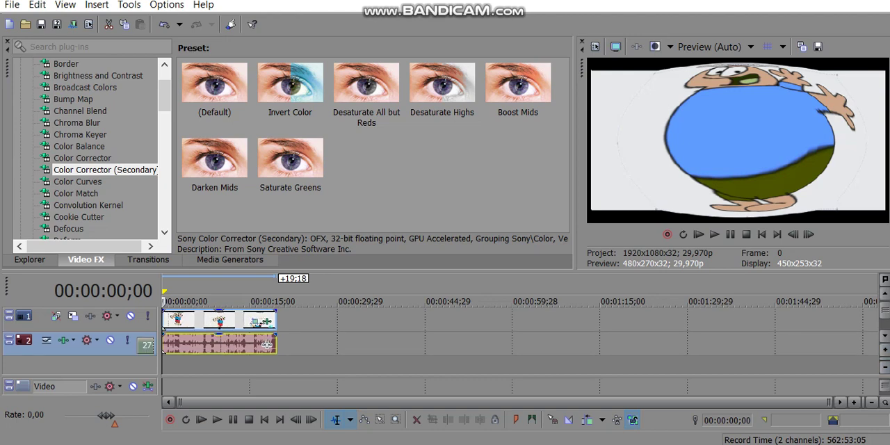
{"action": "key", "text": "Return"}
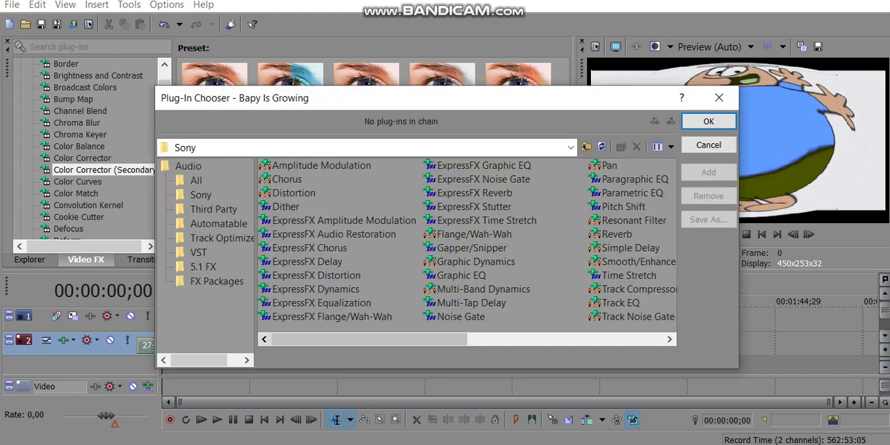
{"action": "left_click_drag", "start_coordinate": [369, 339], "coordinate": [466, 339]}
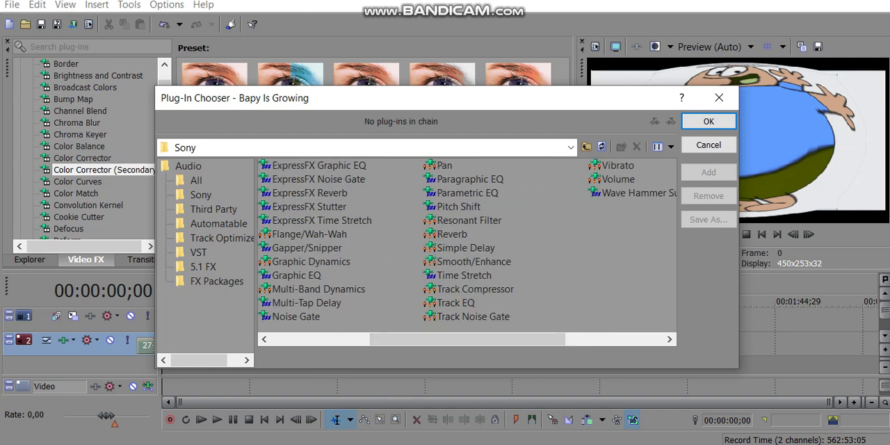
Add Pitch Shift at +10 semitones, preserving duration, in mode A17. Drums, unpitched (minimum echo).
{"action": "double_click", "coordinate": [455, 206]}
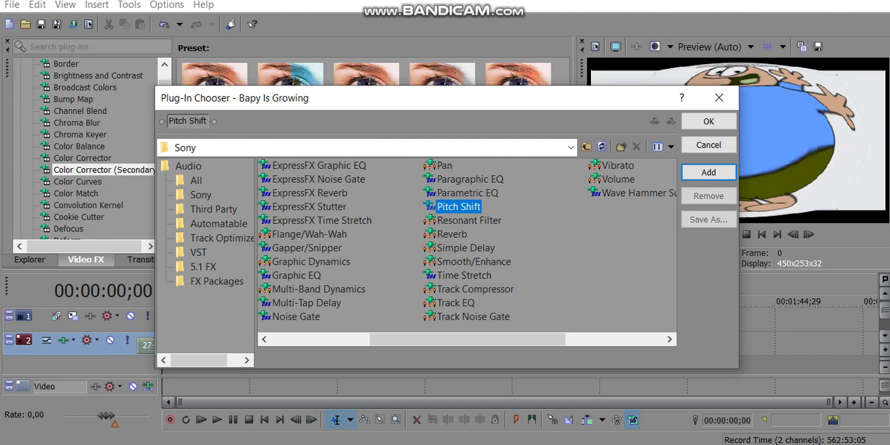
{"action": "key", "text": "Return"}
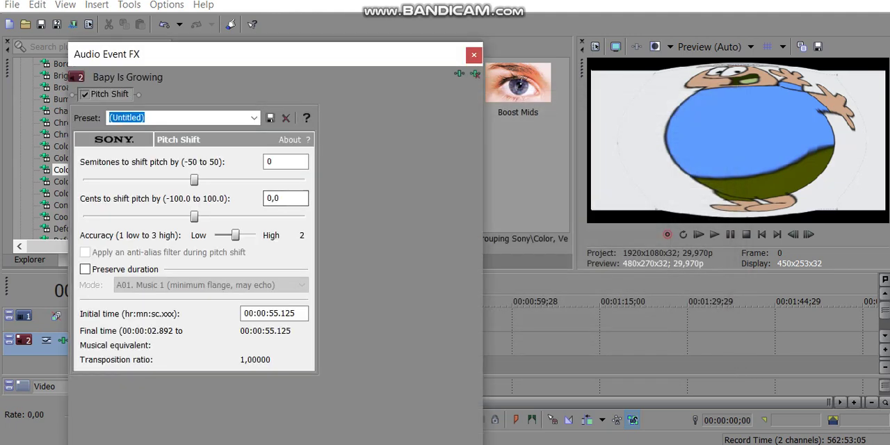
{"action": "key", "text": "Up"}
{"action": "key", "text": "Up"}
{"action": "key", "text": "Up"}
{"action": "key", "text": "Up"}
{"action": "key", "text": "Up"}
{"action": "key", "text": "Up"}
{"action": "key", "text": "Up"}
{"action": "key", "text": "Up"}
{"action": "key", "text": "Up"}
{"action": "key", "text": "Up"}
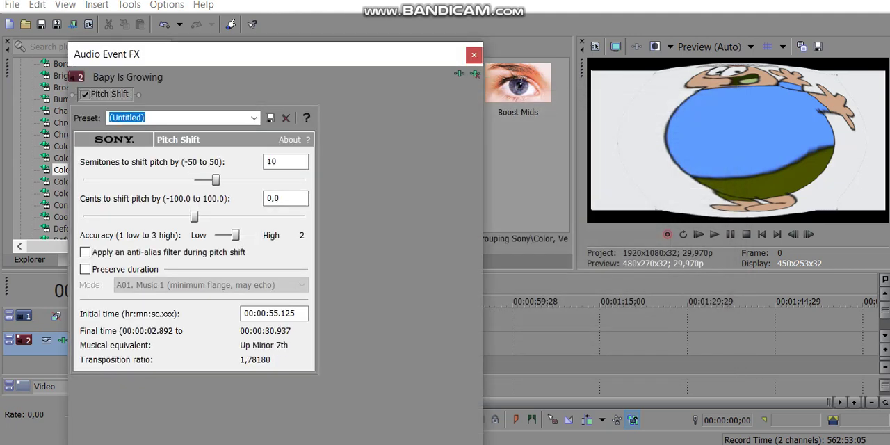
{"action": "key", "text": "Up"}
{"action": "key", "text": "Down"}
{"action": "left_click", "coordinate": [84, 269]}
{"action": "left_click", "coordinate": [301, 285]}
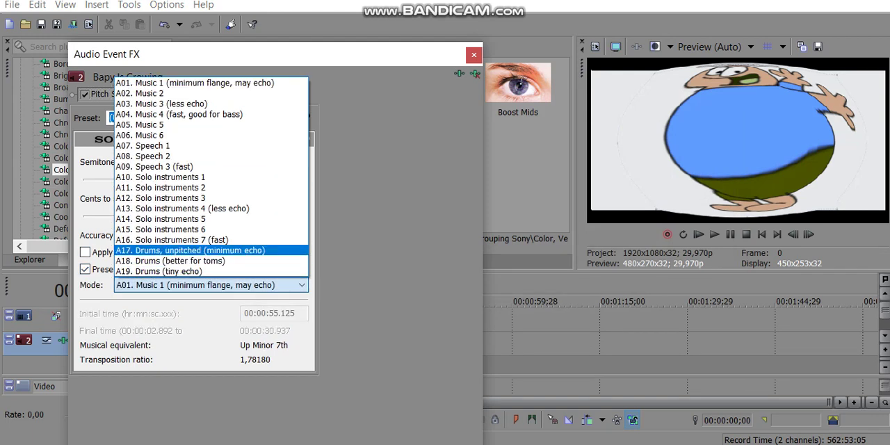
{"action": "left_click", "coordinate": [190, 251]}
Check the pitch settings against the tutorial video in the browser, then return to Vegas.
{"action": "key", "text": "alt+Tab"}
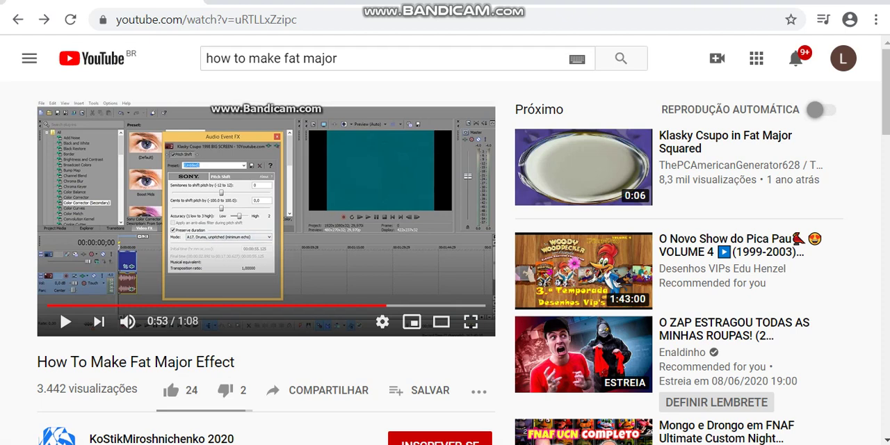
{"action": "key", "text": "space"}
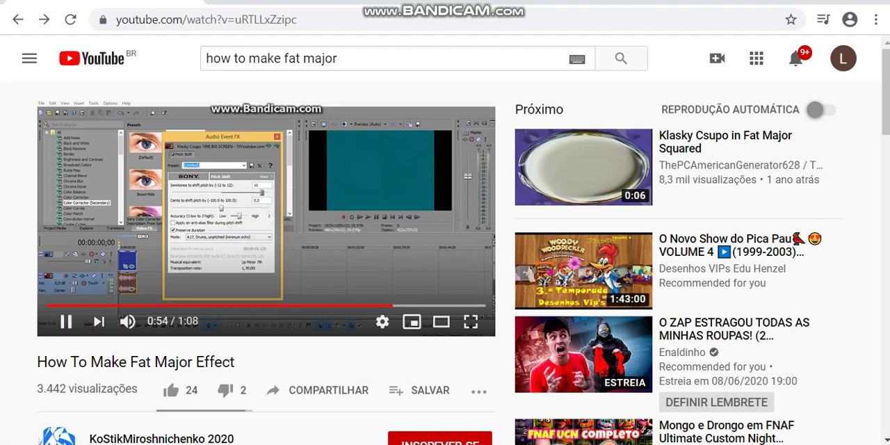
{"action": "key", "text": "space"}
{"action": "key", "text": "space"}
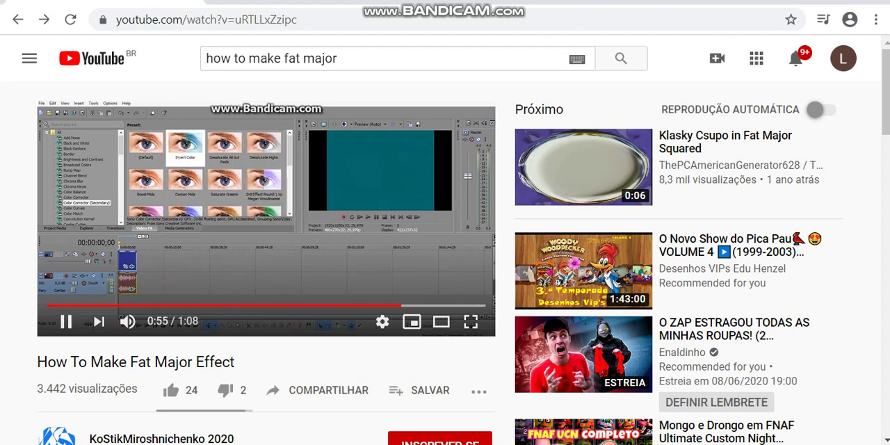
{"action": "key", "text": "space"}
{"action": "key", "text": "alt+Tab"}
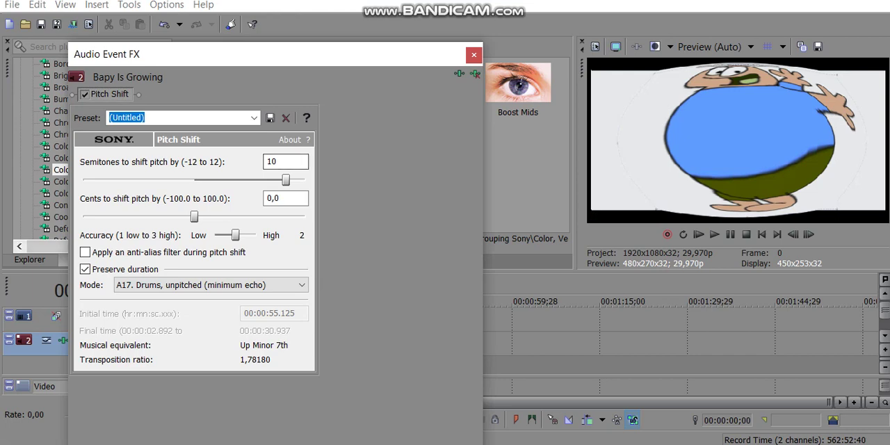
Close the Audio Event FX window, play the whole clip, then stop and rewind to the start.
{"action": "left_click", "coordinate": [474, 55]}
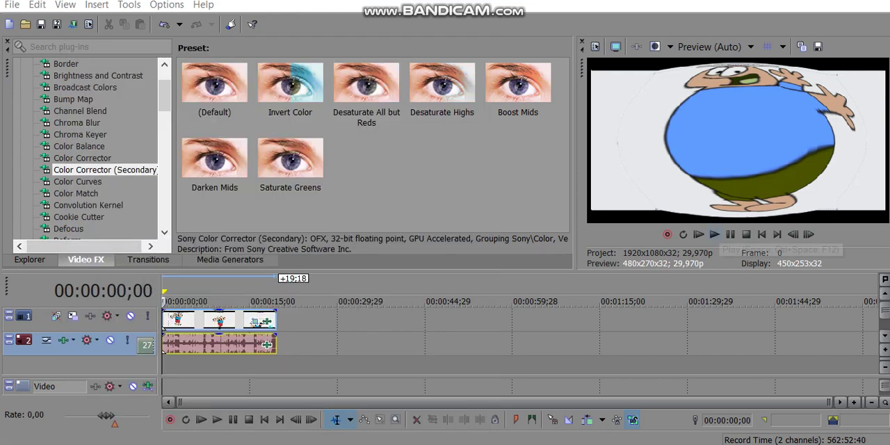
{"action": "left_click", "coordinate": [714, 235]}
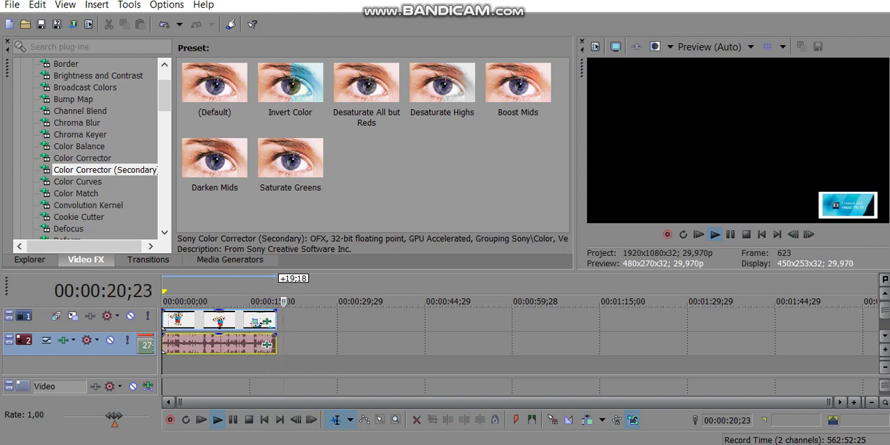
{"action": "left_click", "coordinate": [761, 234]}
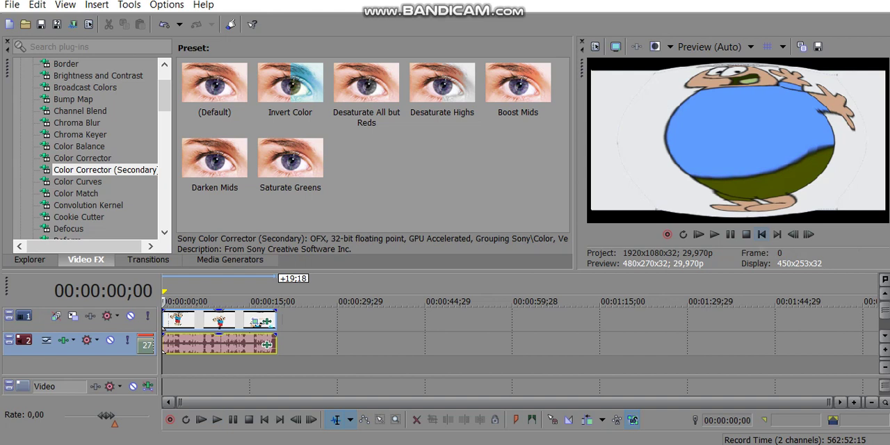